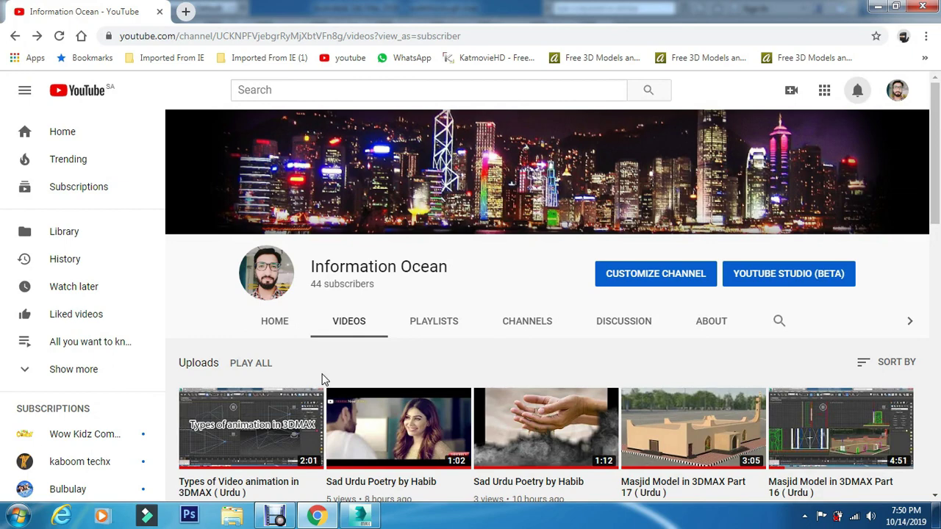
# Switch to 3ds Max and open the curved camera path line for editing at Vertex level.
pyautogui.click(359, 516)
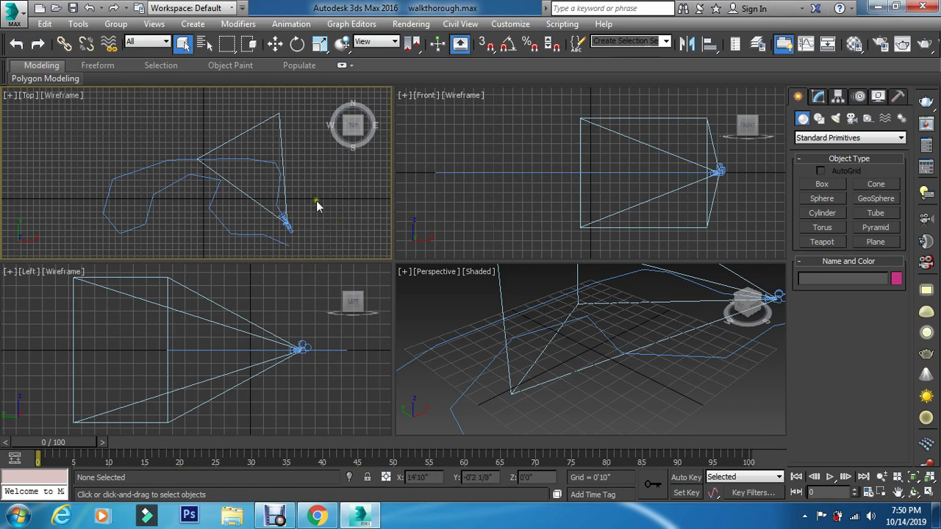
pyautogui.click(143, 169)
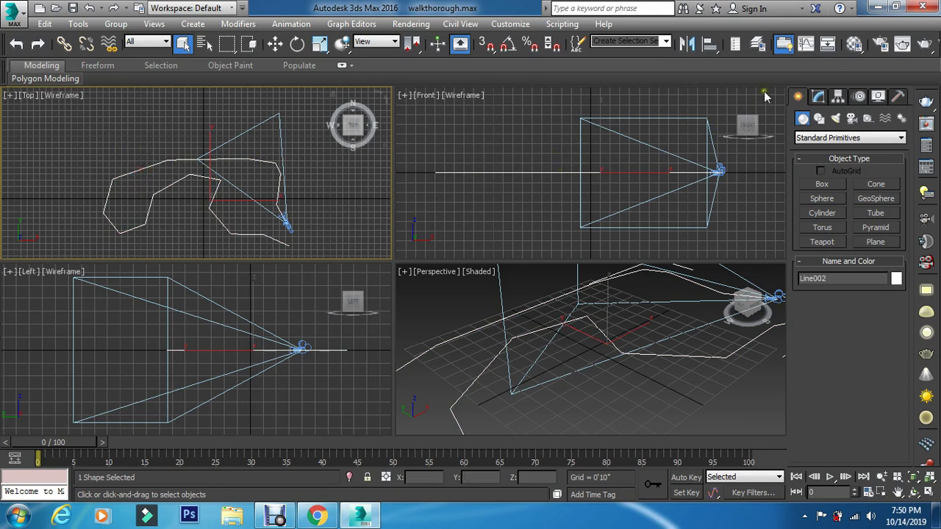
pyautogui.click(820, 95)
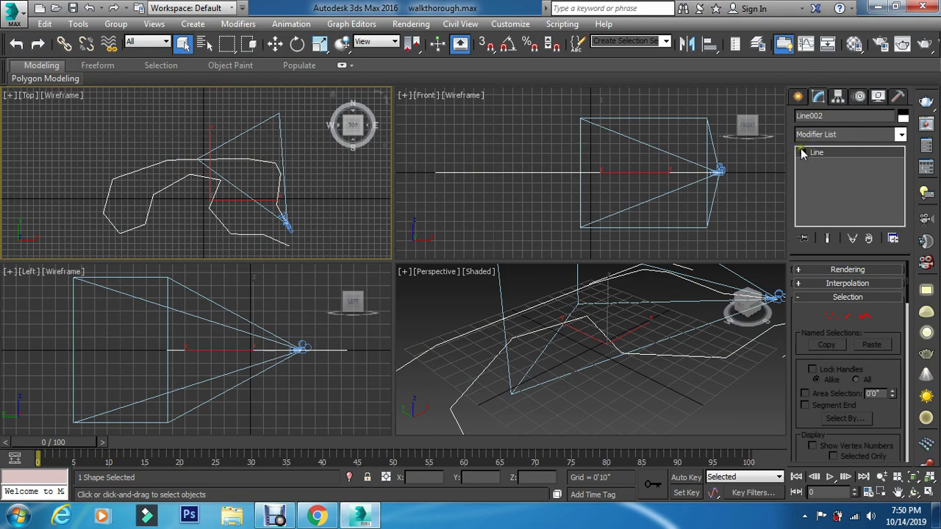
pyautogui.click(802, 152)
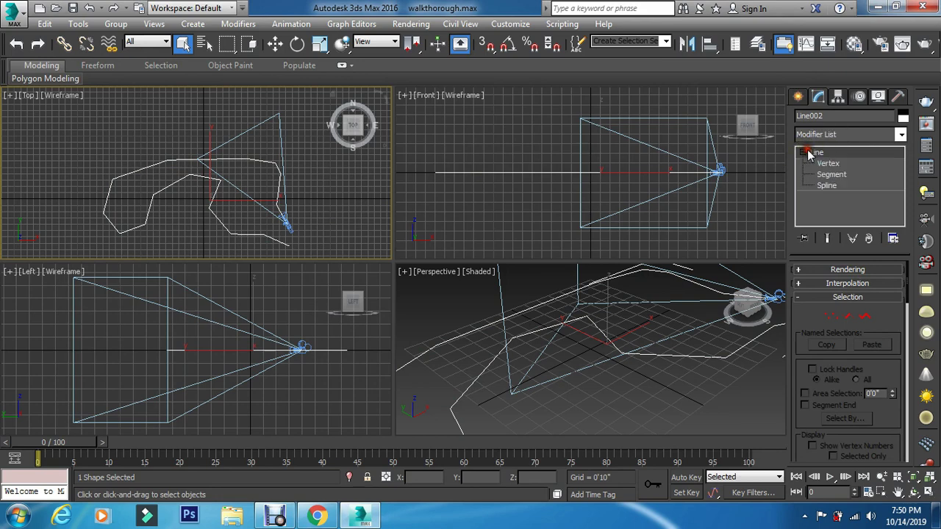
pyautogui.click(825, 185)
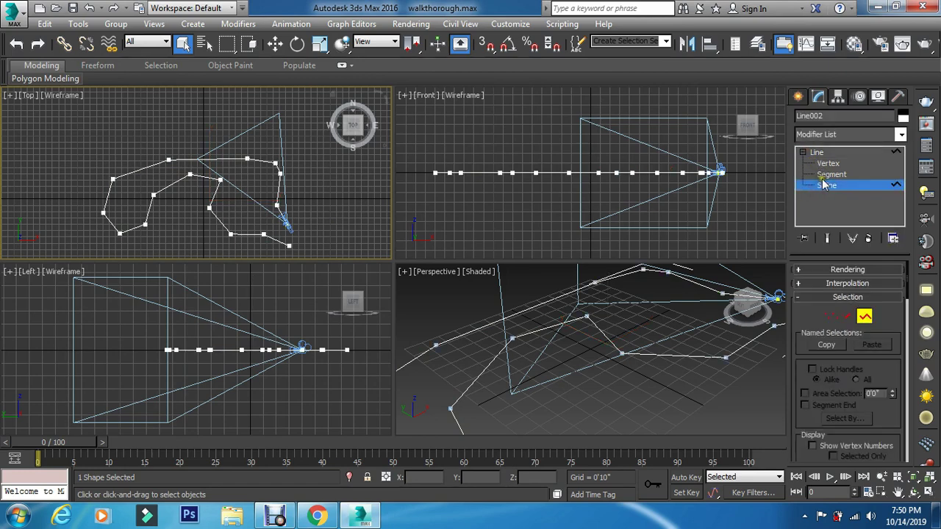
pyautogui.click(829, 164)
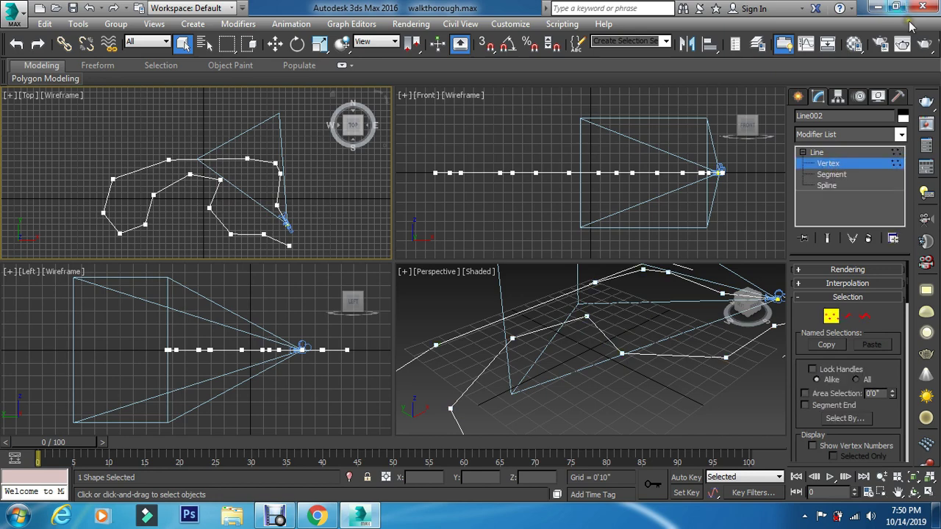
# Convert all vertices of the path line to Smooth, then leave vertex editing and deselect the line.
pyautogui.click(277, 206)
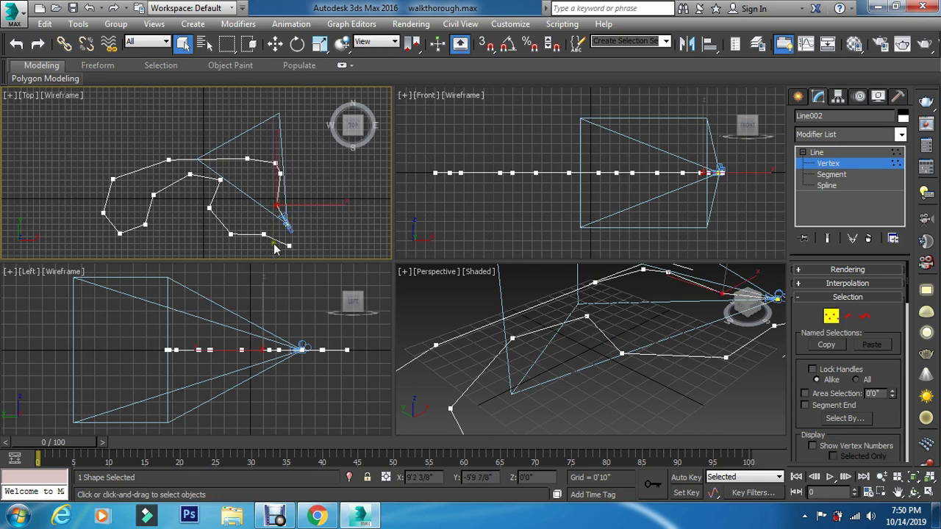
pyautogui.hotkey('ctrl', 'a')
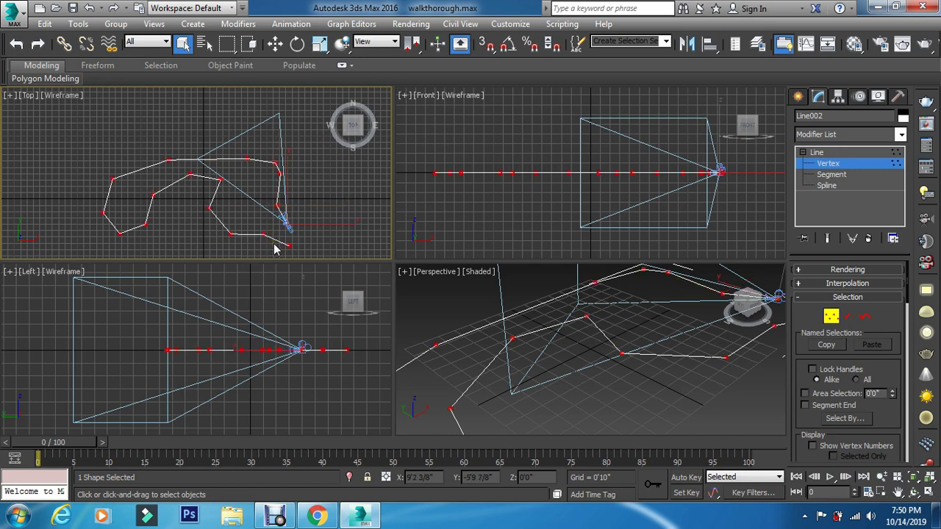
pyautogui.rightClick(277, 207)
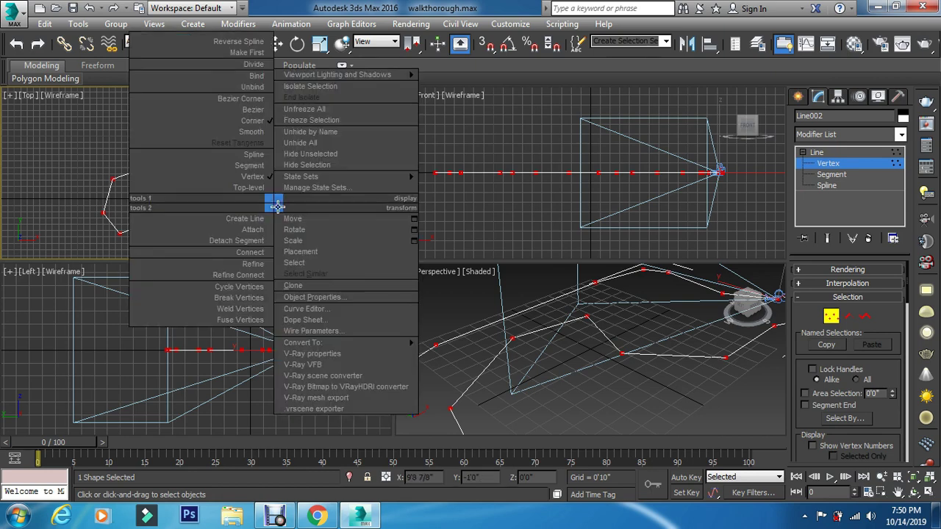
pyautogui.click(252, 132)
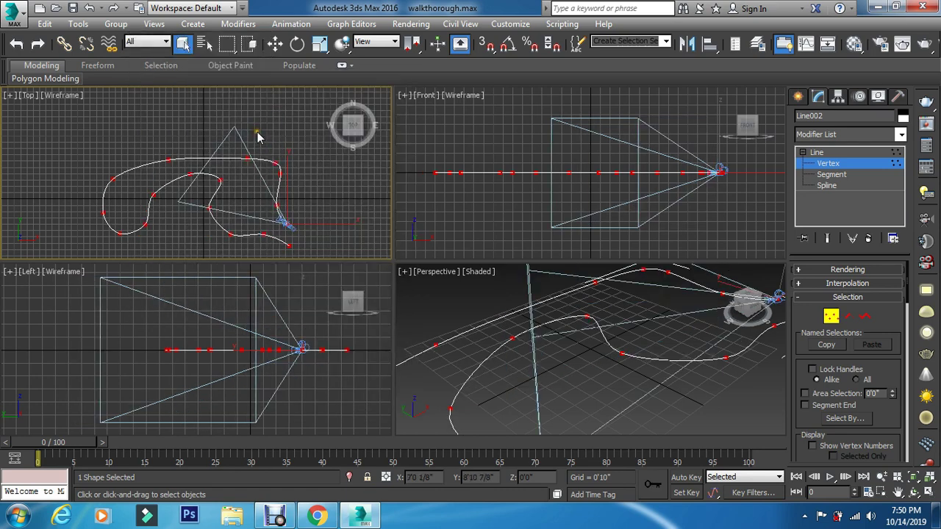
pyautogui.click(320, 177)
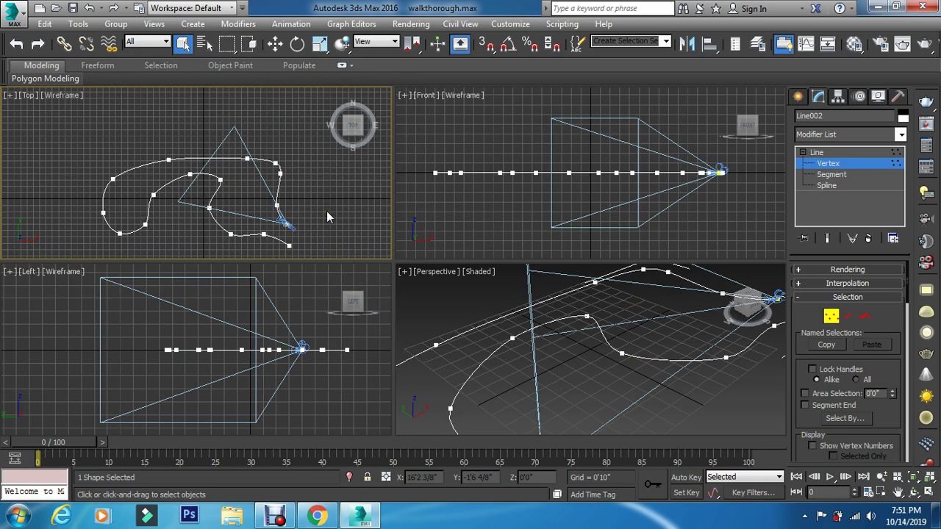
pyautogui.click(802, 152)
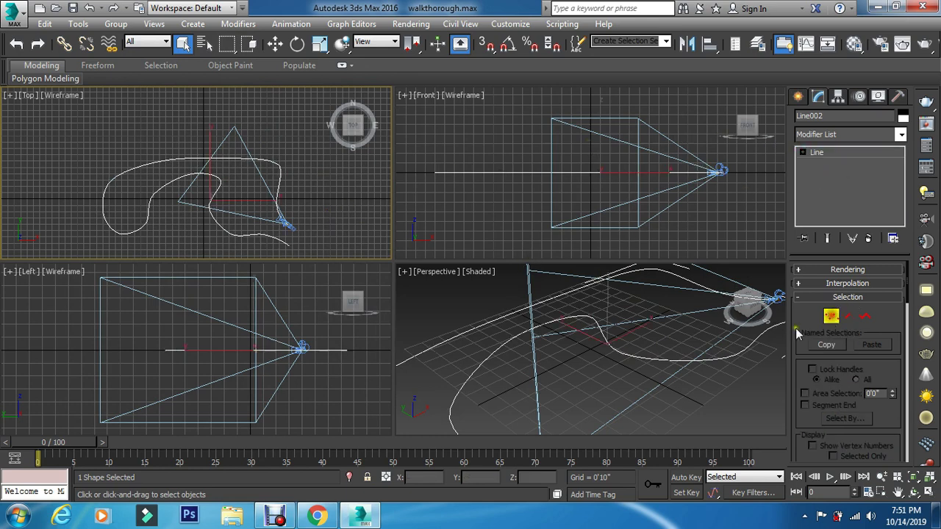
pyautogui.click(363, 208)
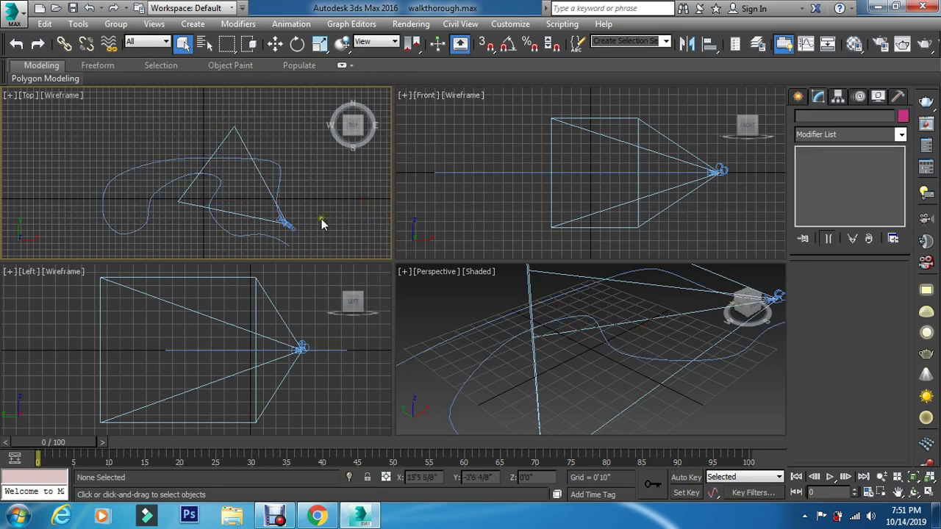
# Select the walkthrough camera in the Top view and bring up its motion path options.
pyautogui.click(799, 98)
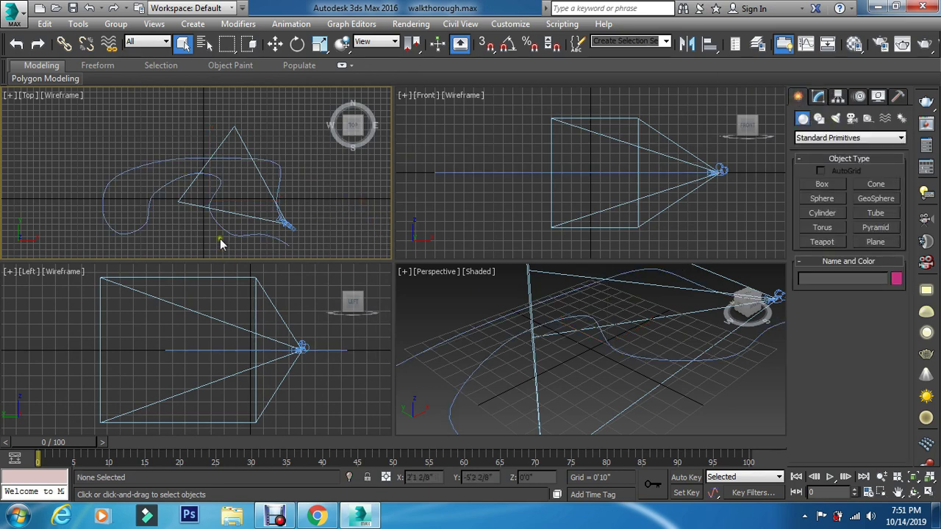
pyautogui.click(293, 226)
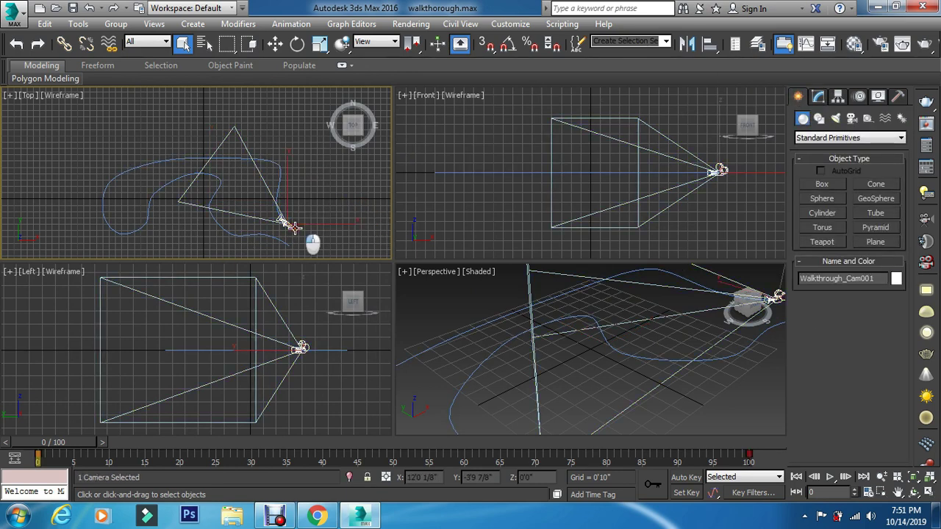
pyautogui.click(863, 96)
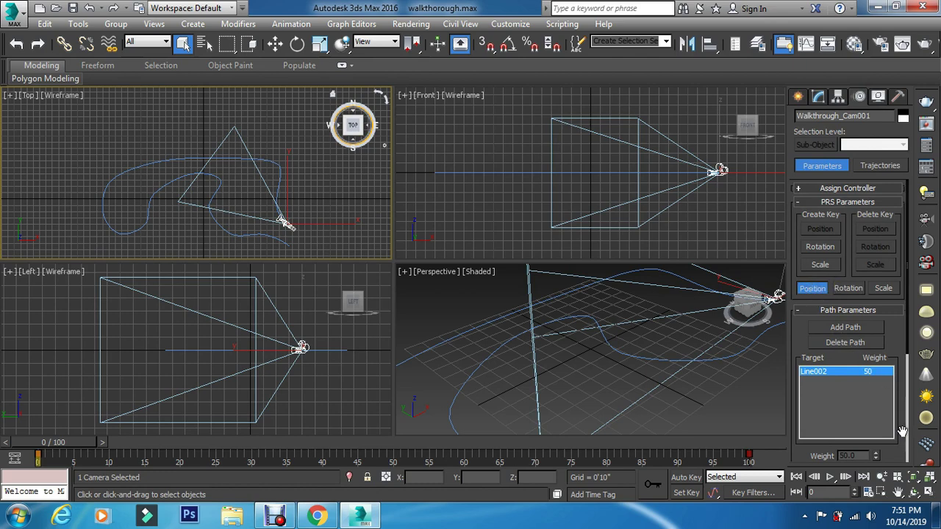
pyautogui.moveTo(897, 452); pyautogui.dragTo(893, 261)
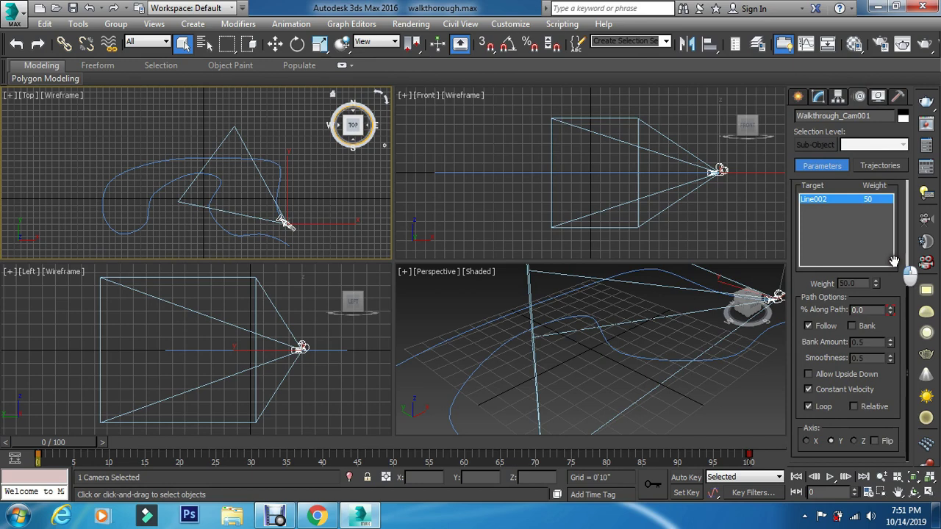
# Try the camera's Follow and Bank path options off and on while previewing the animation, restoring both settings.
pyautogui.click(807, 326)
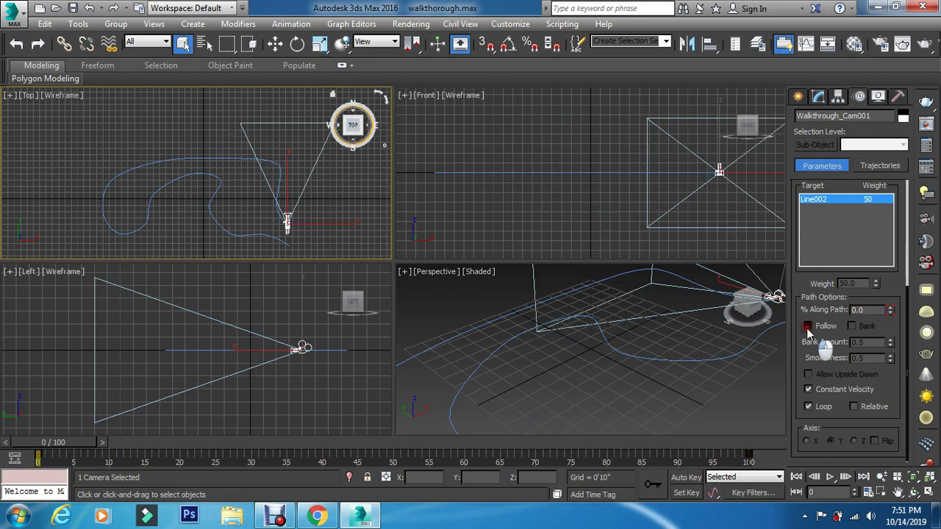
pyautogui.click(808, 327)
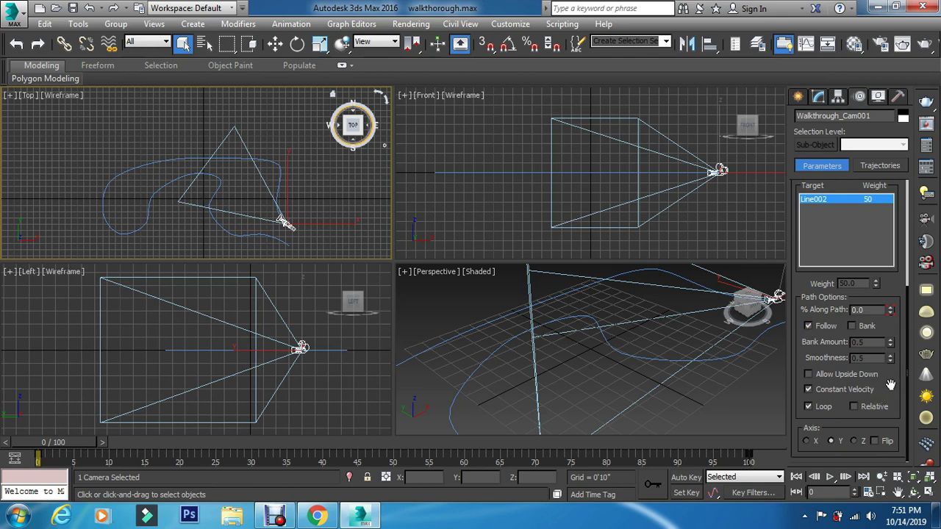
pyautogui.click(830, 477)
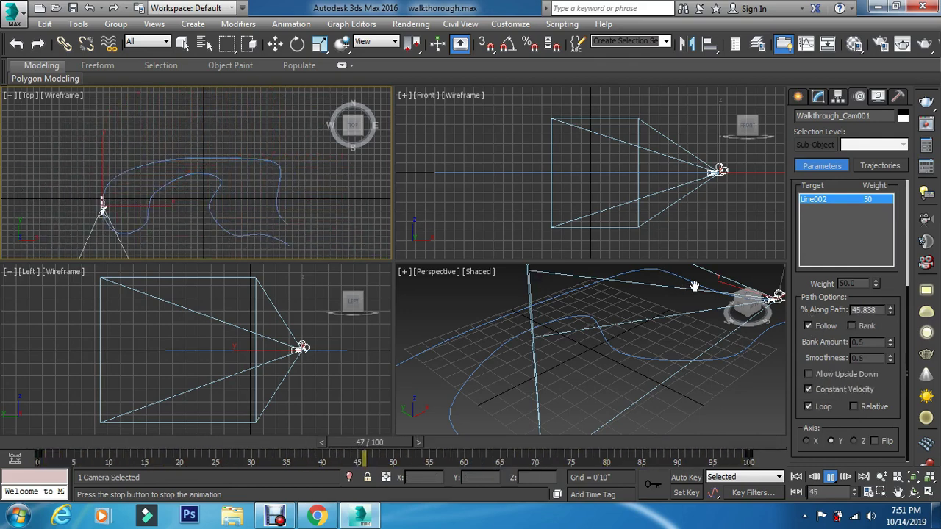
pyautogui.click(852, 326)
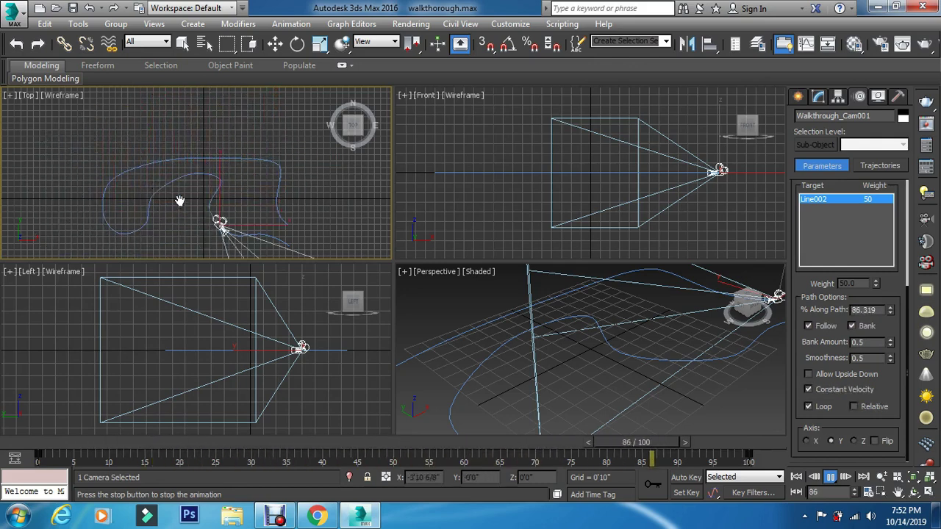
pyautogui.click(850, 326)
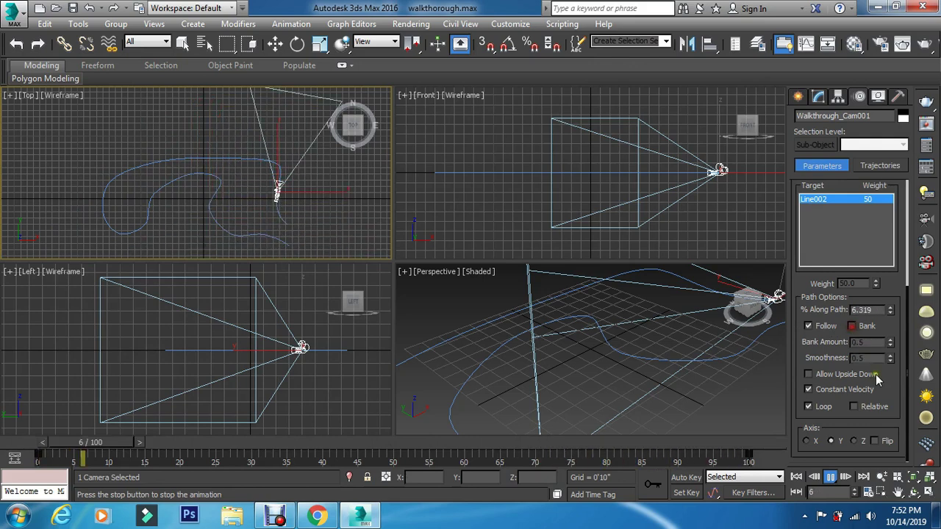
pyautogui.click(829, 477)
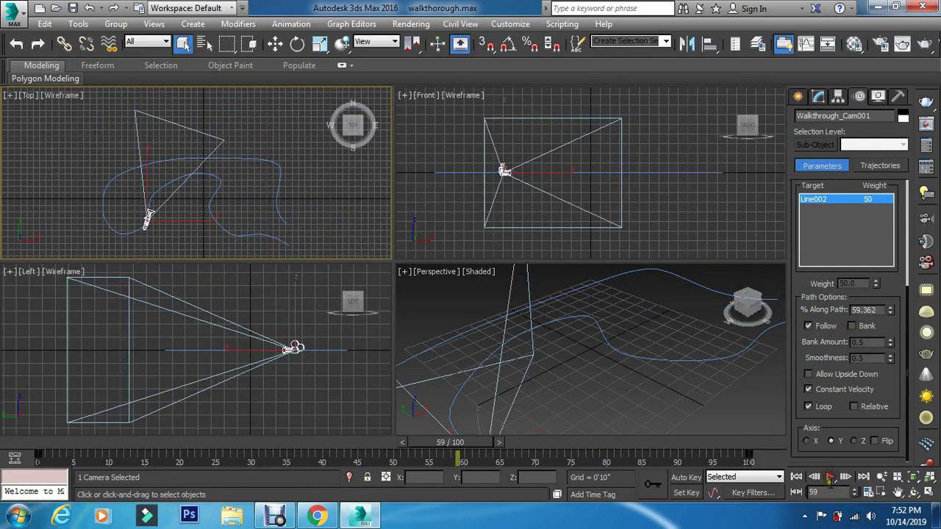
# Reselect the walkthrough camera and preview its movement along the path, stopping playback near the path's end.
pyautogui.click(338, 205)
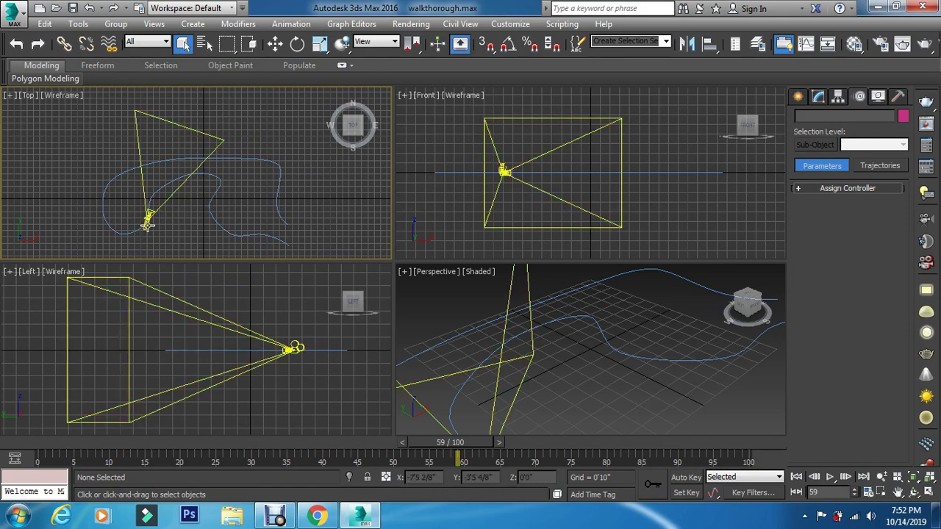
pyautogui.click(146, 220)
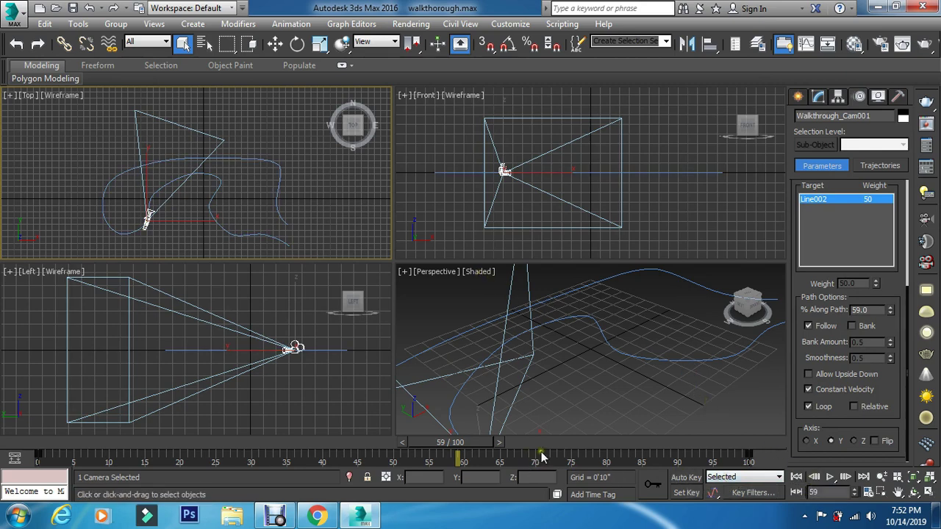
pyautogui.click(828, 476)
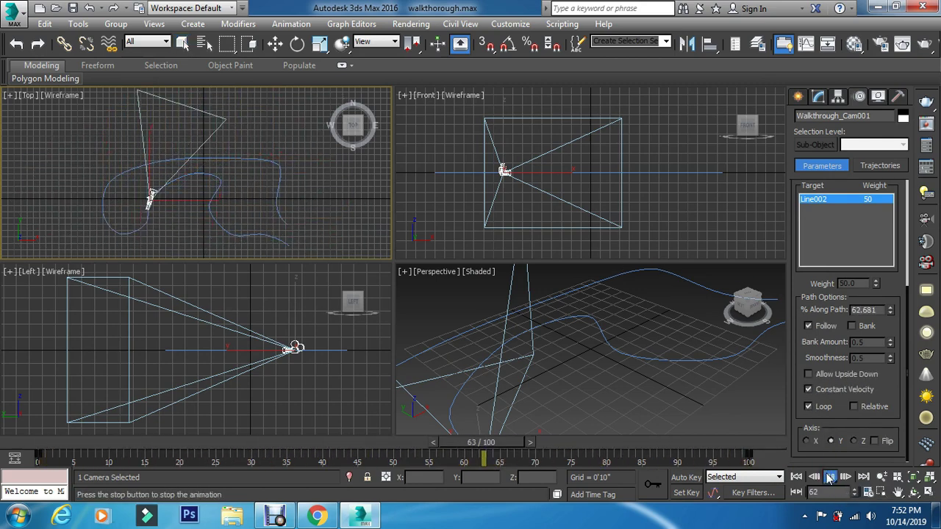
pyautogui.click(829, 477)
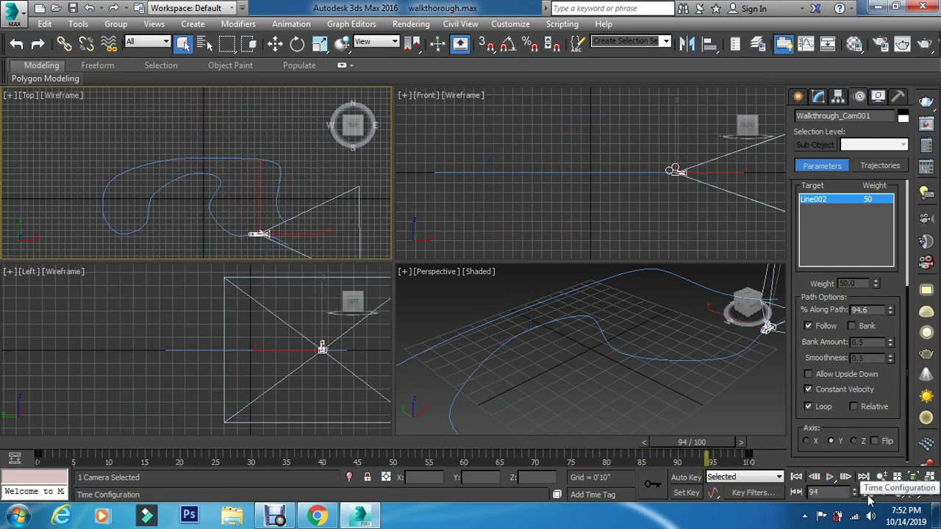
# Re-scale the animation time to 700 frames and play the slowed camera walkthrough.
pyautogui.click(868, 493)
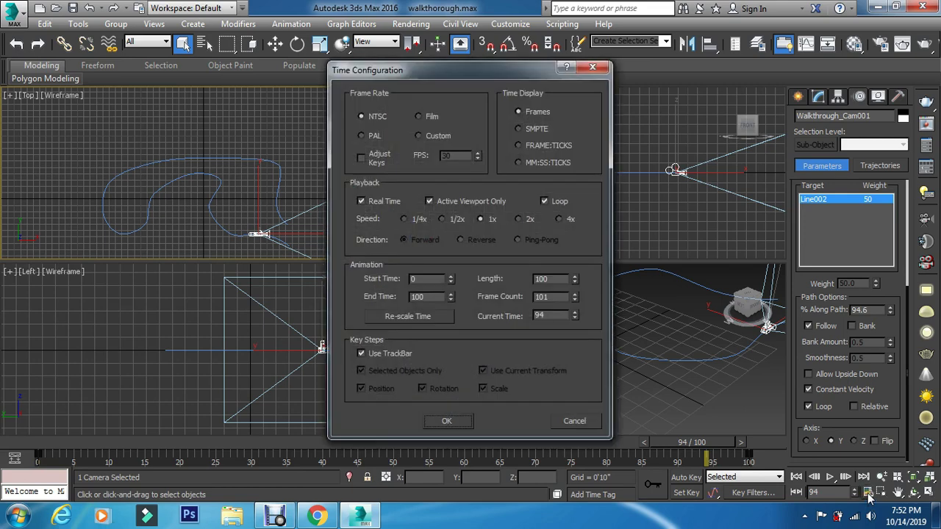
pyautogui.click(417, 316)
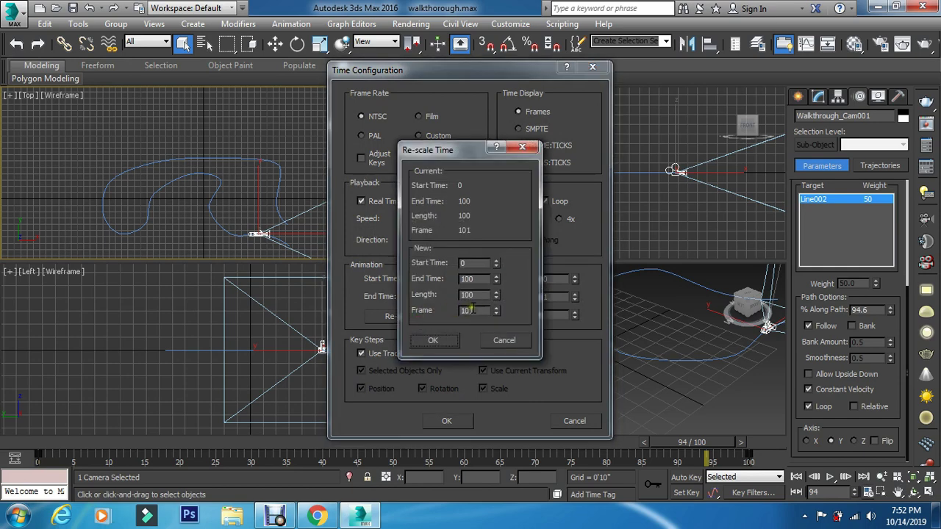
pyautogui.doubleClick(471, 310)
pyautogui.click(432, 342)
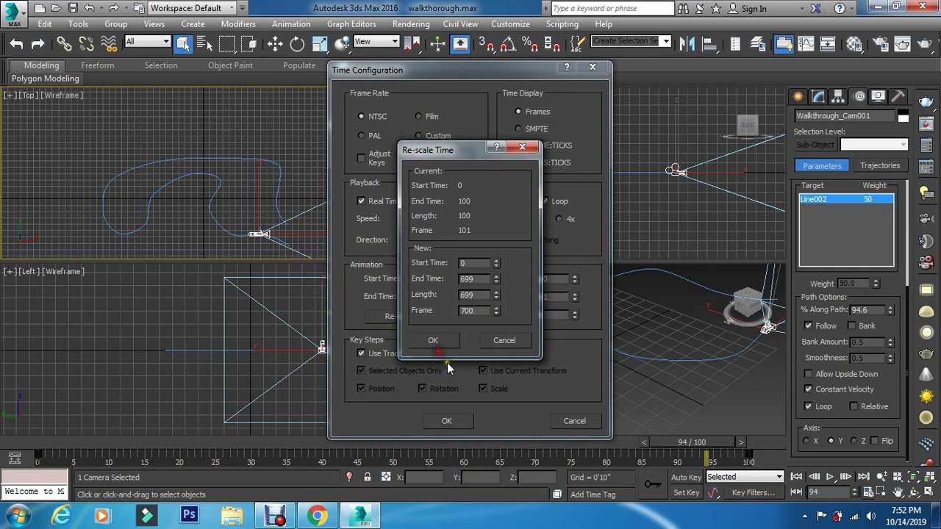
pyautogui.click(454, 421)
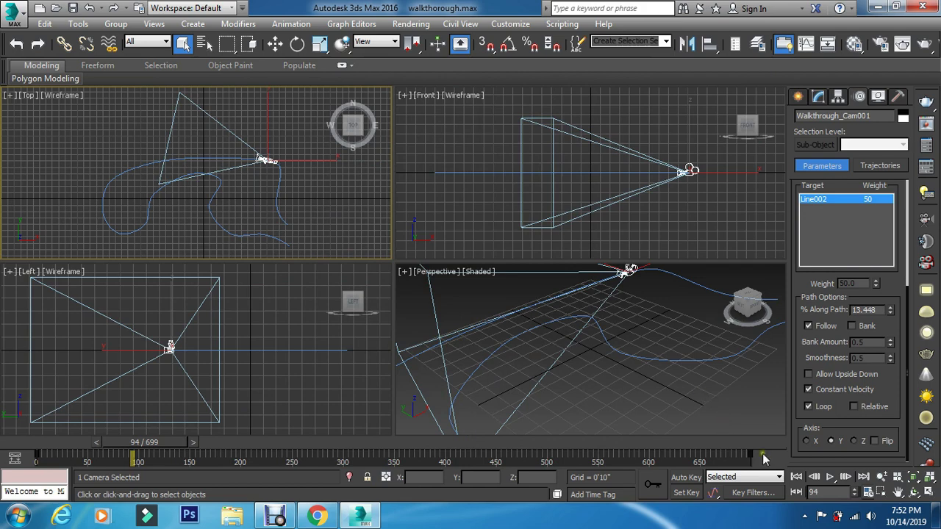
pyautogui.click(830, 477)
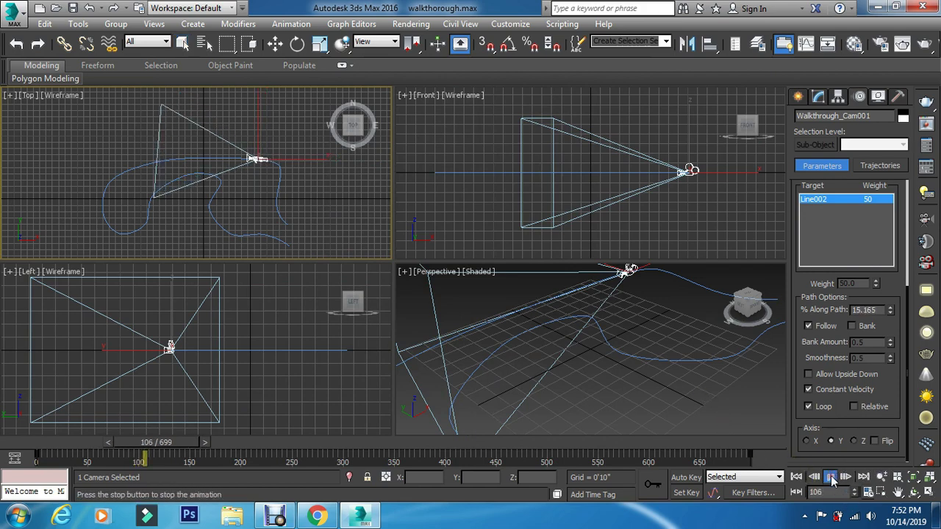